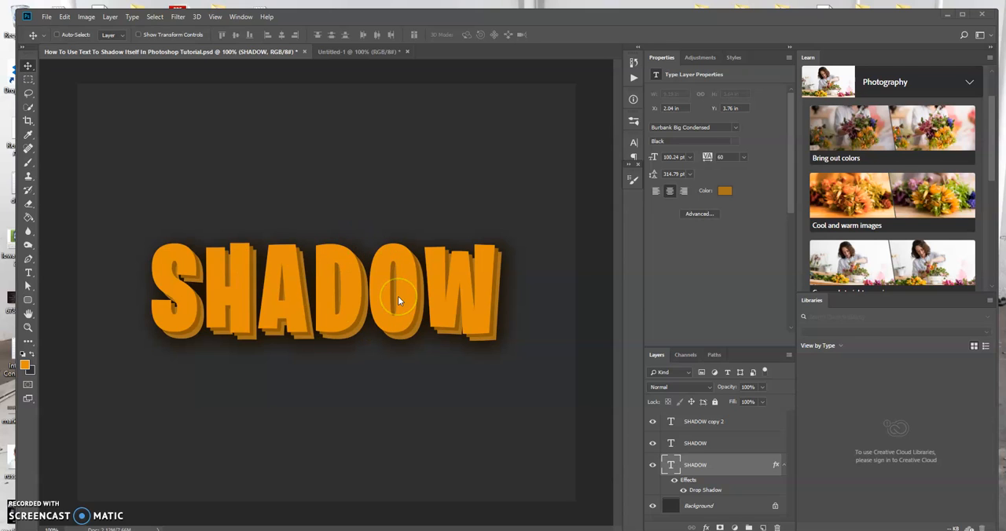
# In the Untitled-1 document, add a text layer reading SHADOW on the canvas.
pyautogui.click(349, 52)
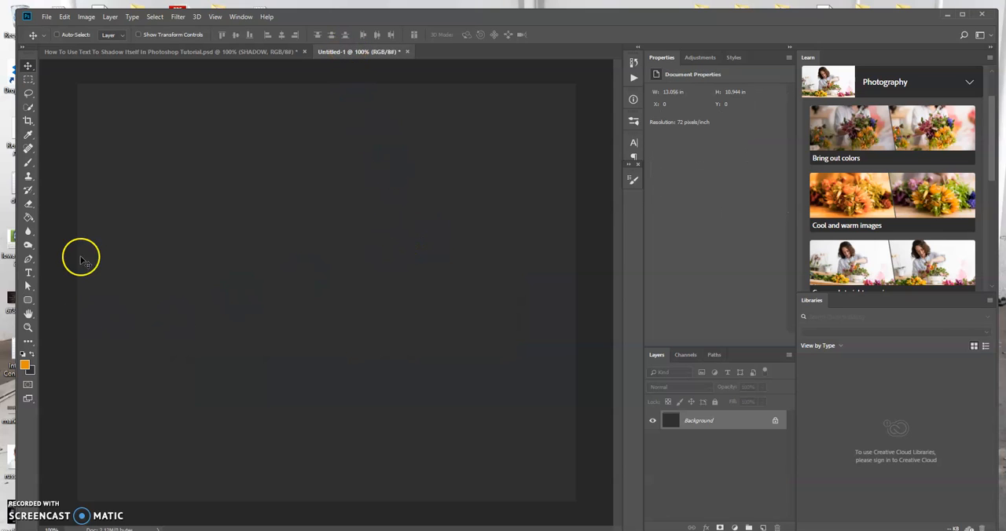
pyautogui.click(28, 273)
pyautogui.click(198, 261)
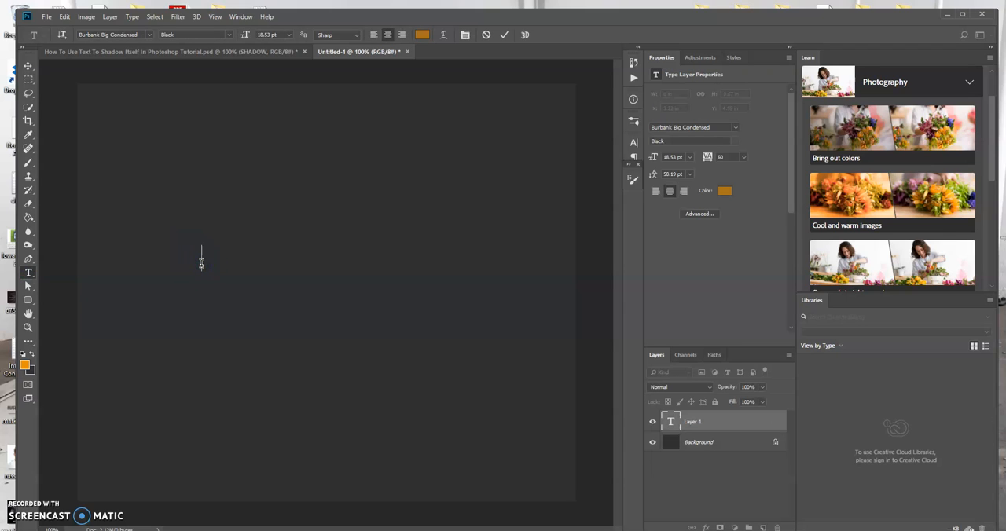
pyautogui.write('SHADOW')
pyautogui.click(503, 34)
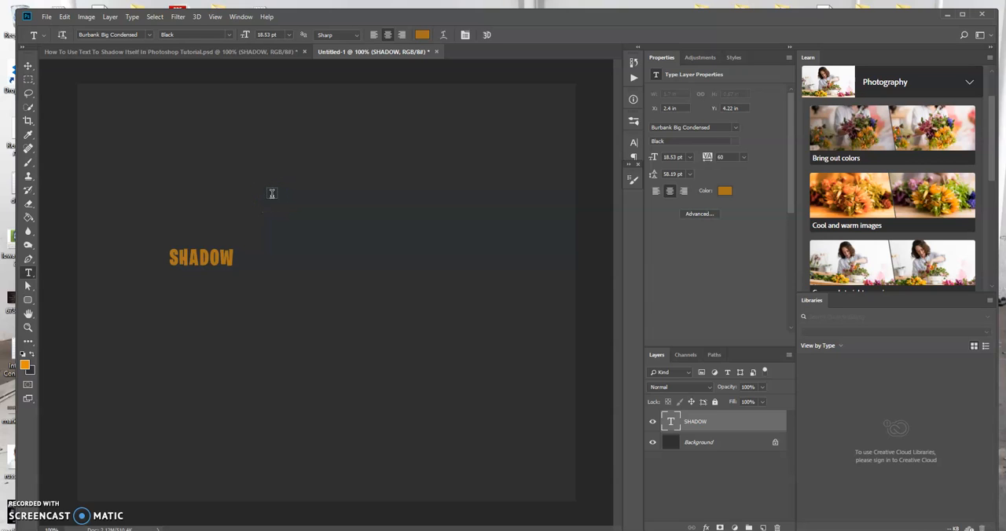
# Scale the SHADOW text proportionally to about 624% and centre it horizontally on the canvas.
pyautogui.hotkey('ctrl', 't')
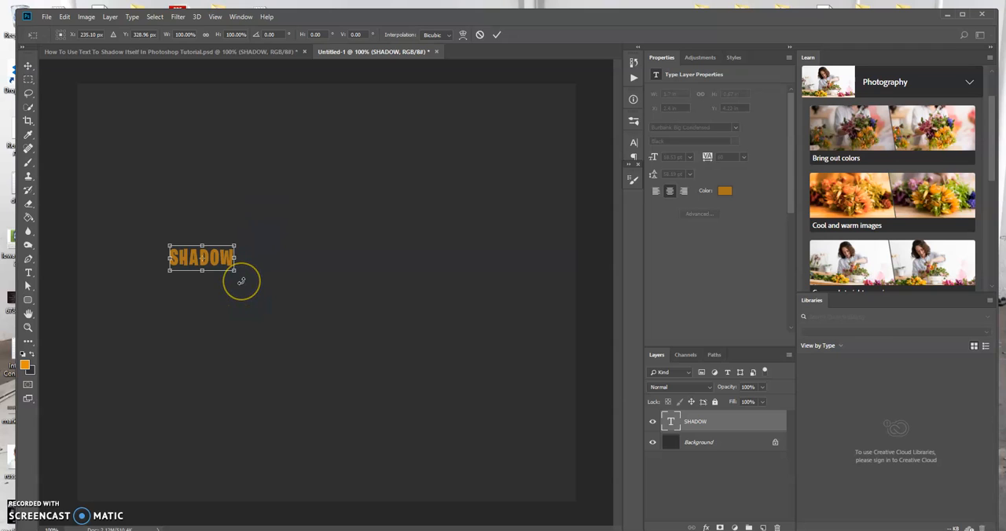
pyautogui.moveTo(235, 270); pyautogui.dragTo(393, 348)
pyautogui.moveTo(303, 252); pyautogui.dragTo(424, 273)
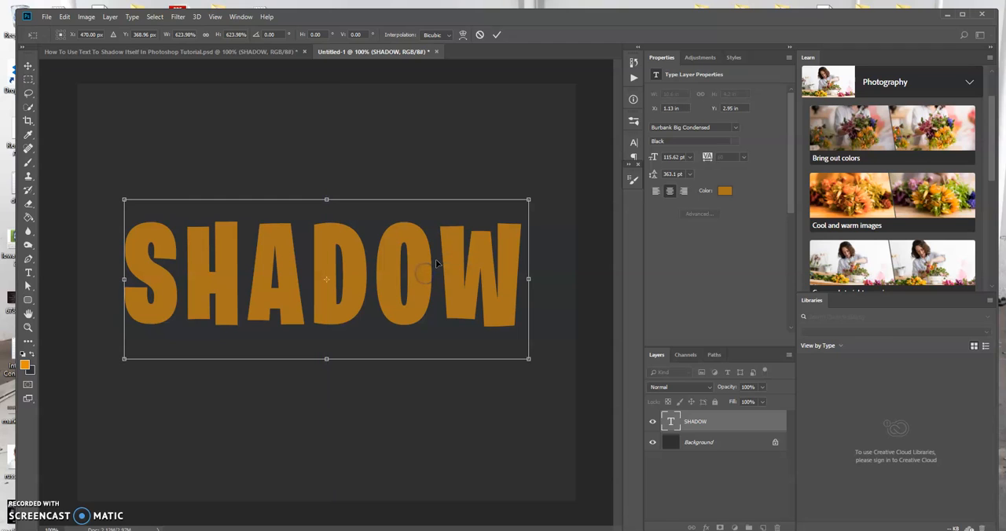
pyautogui.press('Return')
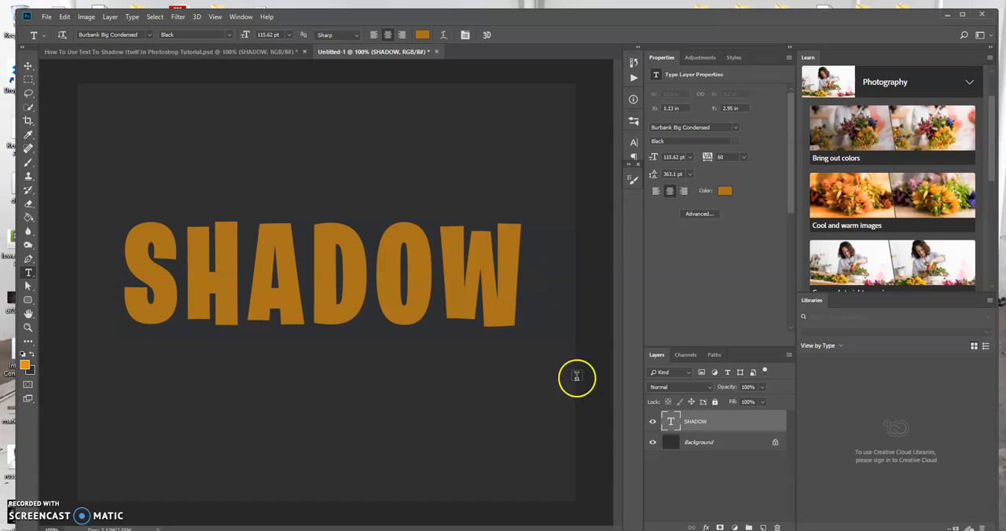
# Duplicate the SHADOW text layer twice.
pyautogui.click(720, 425)
pyautogui.hotkey('ctrl', 'j')
pyautogui.hotkey('ctrl', 'j')
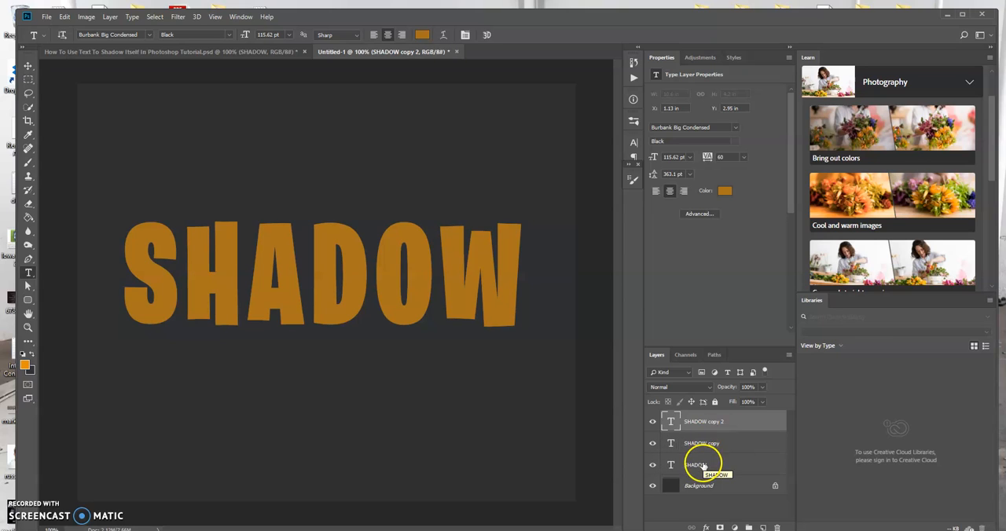
# Recolour the text of the original SHADOW layer, lowest of the three, to dark brown #4c3005.
pyautogui.click(703, 465)
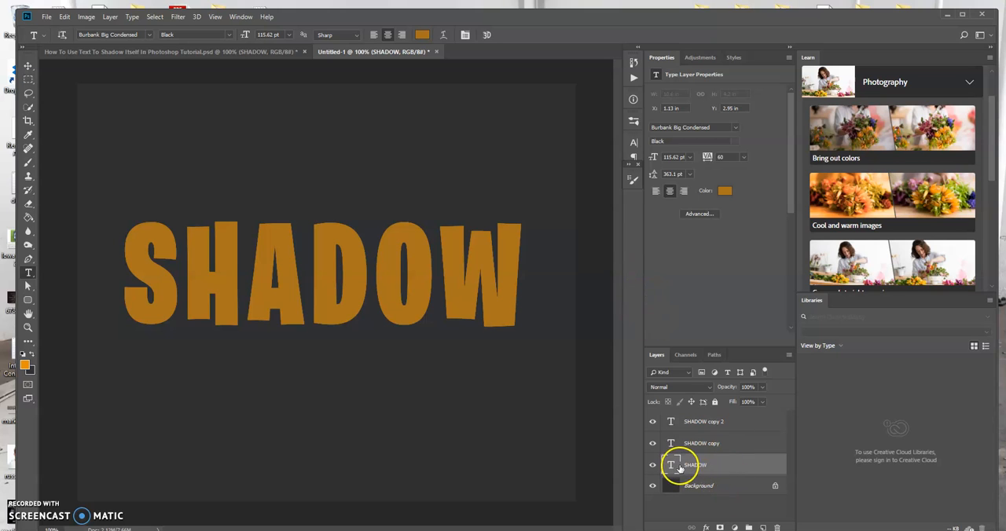
pyautogui.doubleClick(672, 465)
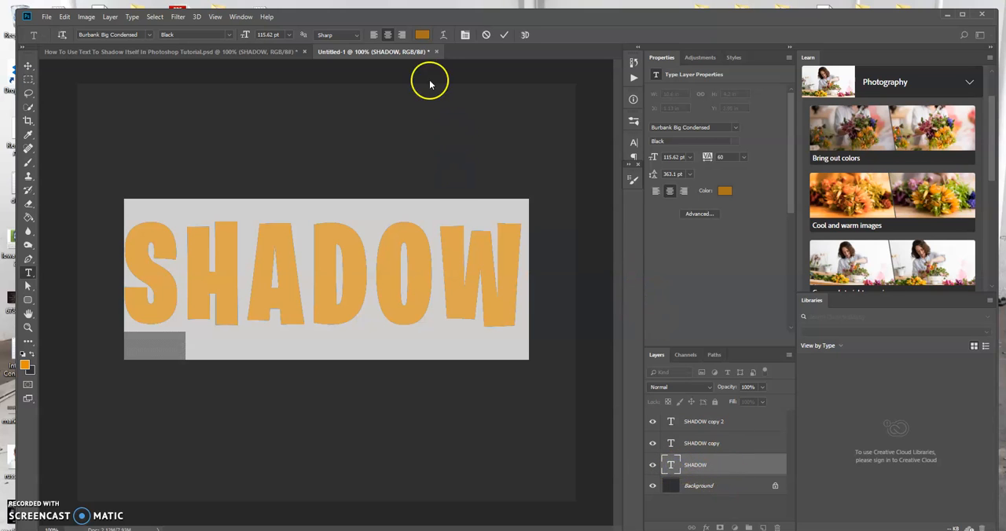
pyautogui.click(422, 35)
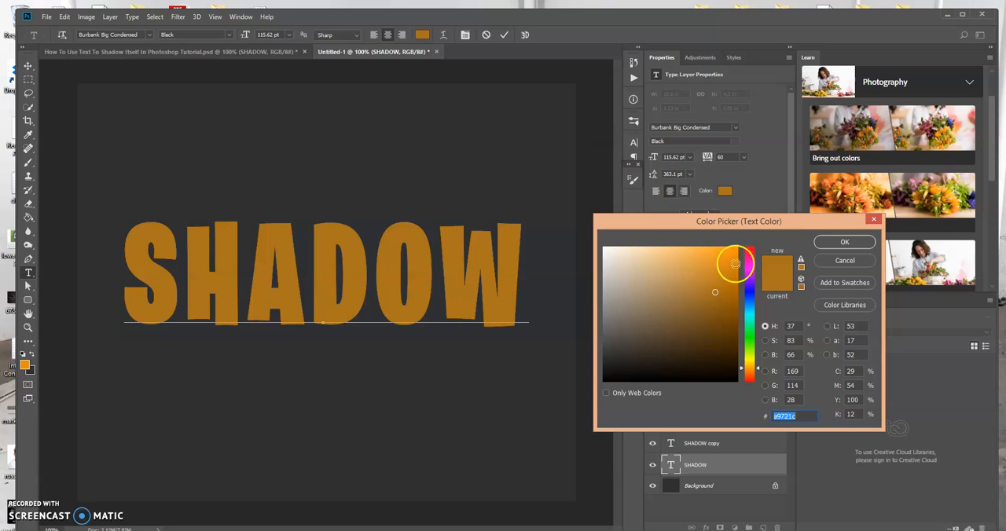
pyautogui.moveTo(722, 296)
pyautogui.mouseDown()
pyautogui.moveTo(714, 292)
pyautogui.moveTo(729, 342)
pyautogui.mouseUp()
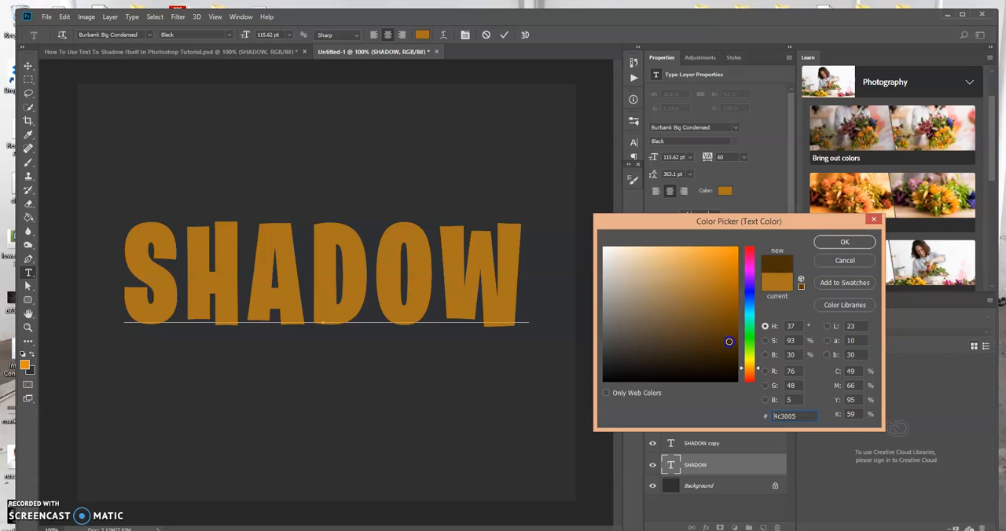
pyautogui.click(834, 243)
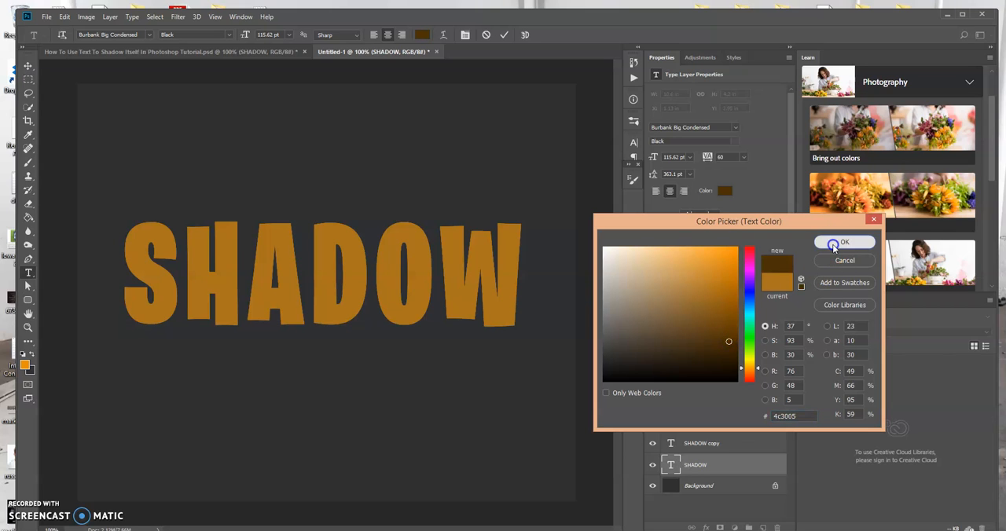
pyautogui.click(506, 34)
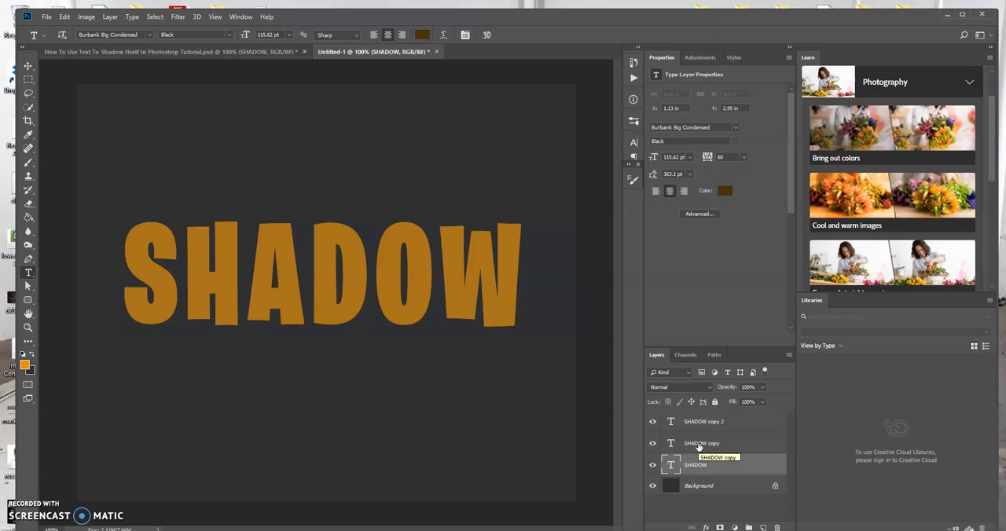
# Recolour the text of the SHADOW copy layer, the middle one, to orange-brown #a06406.
pyautogui.click(698, 448)
pyautogui.click(670, 446)
pyautogui.doubleClick(667, 445)
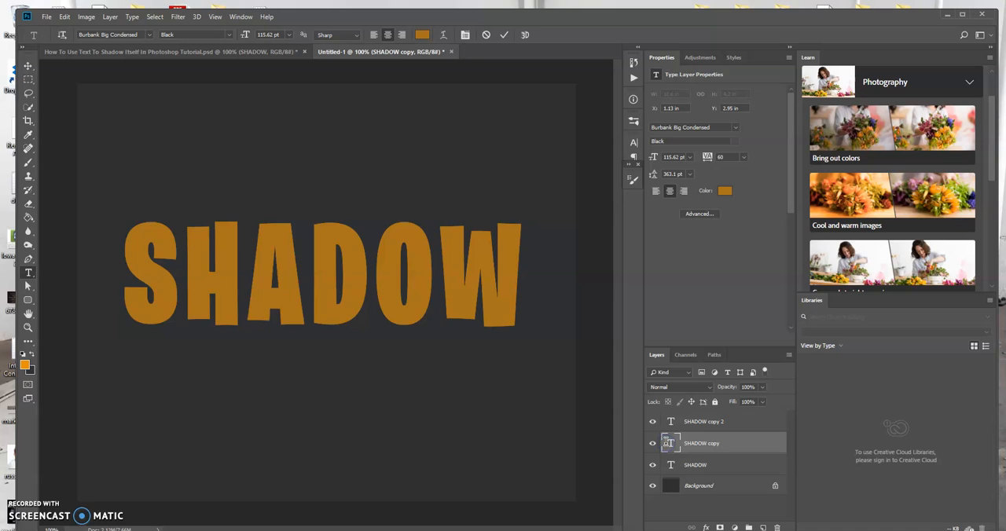
pyautogui.click(426, 35)
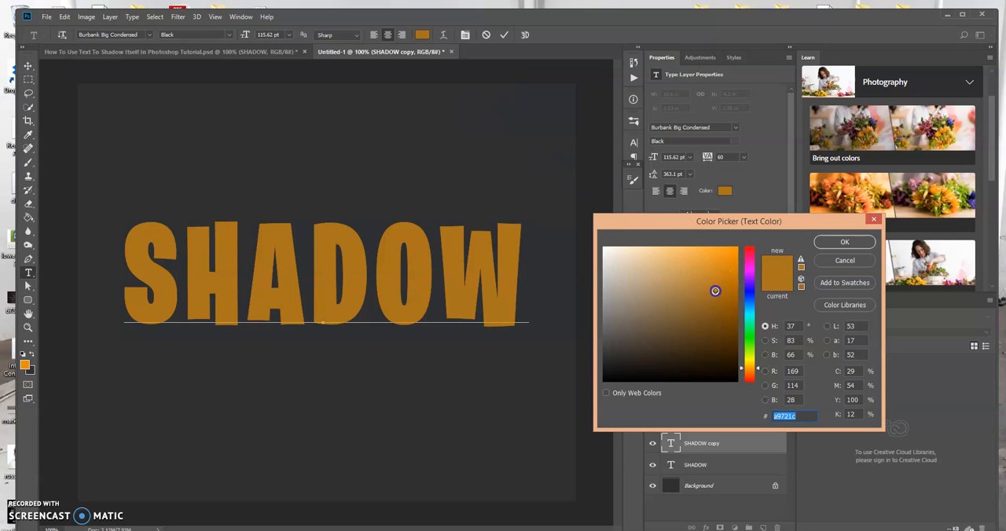
pyautogui.click(721, 300)
pyautogui.moveTo(722, 300)
pyautogui.mouseDown()
pyautogui.moveTo(734, 313)
pyautogui.moveTo(733, 297)
pyautogui.mouseUp()
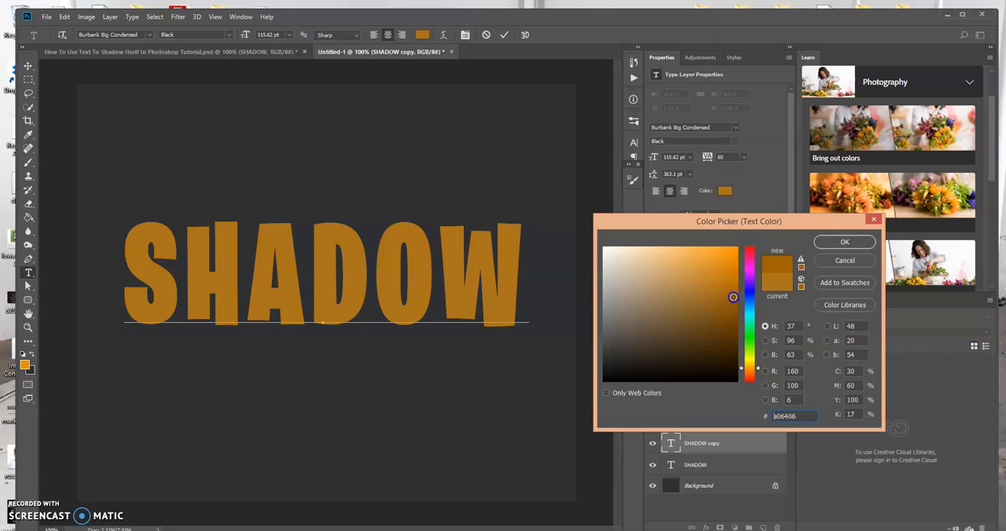
pyautogui.click(847, 242)
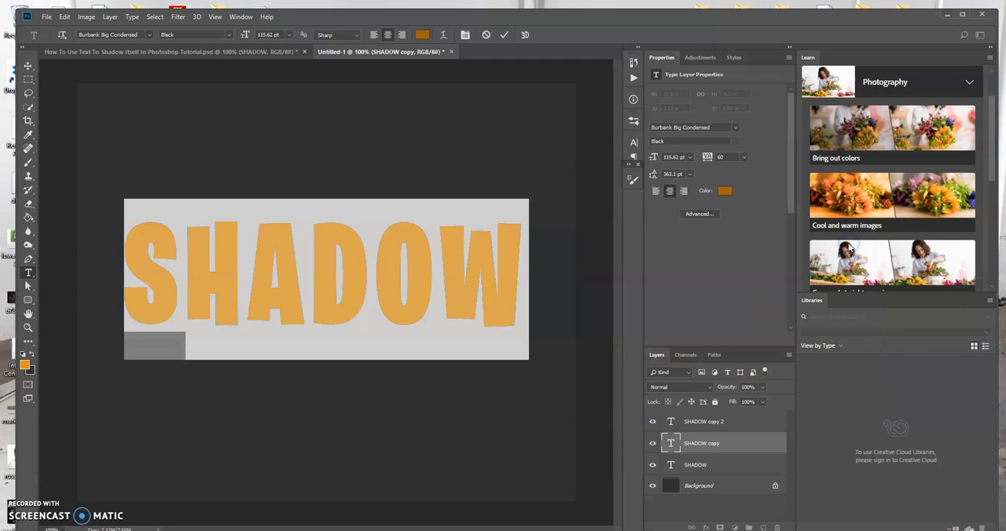
pyautogui.click(503, 35)
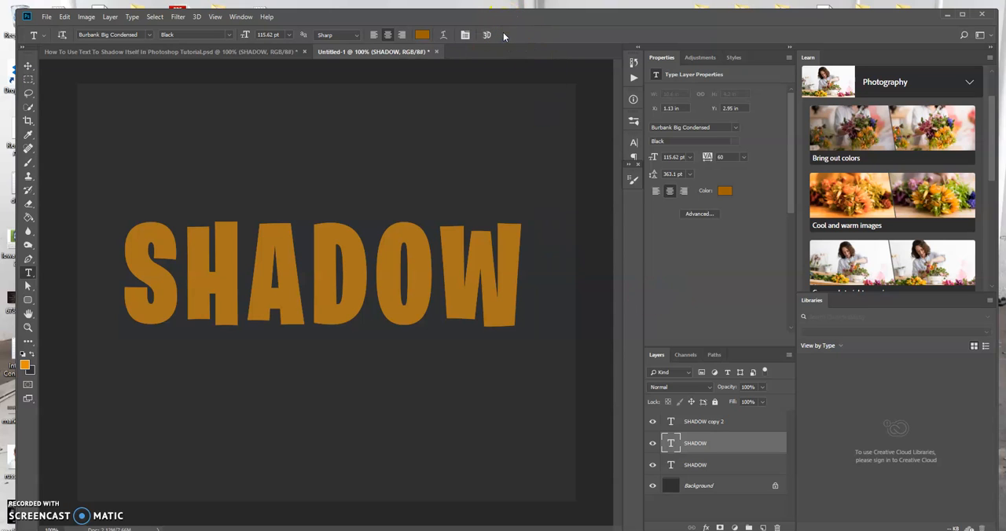
# Offset the dark brown SHADOW layer about 0.21 in to the right and 0.28 in down.
pyautogui.click(705, 465)
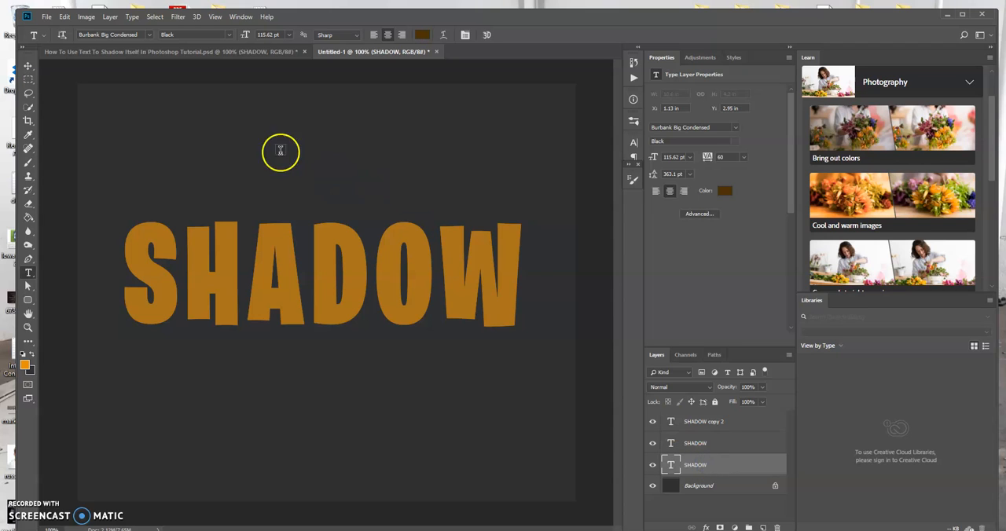
pyautogui.click(28, 66)
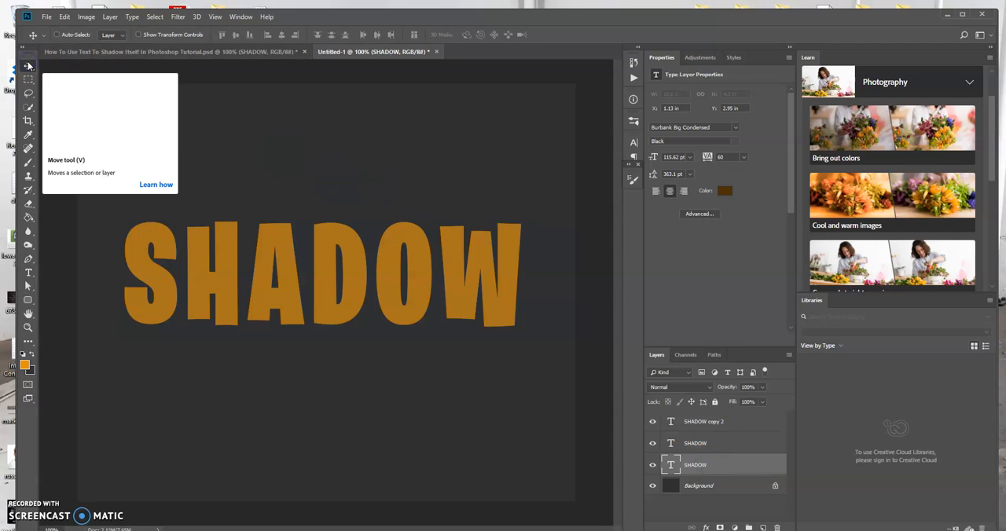
pyautogui.moveTo(329, 275); pyautogui.dragTo(333, 282)
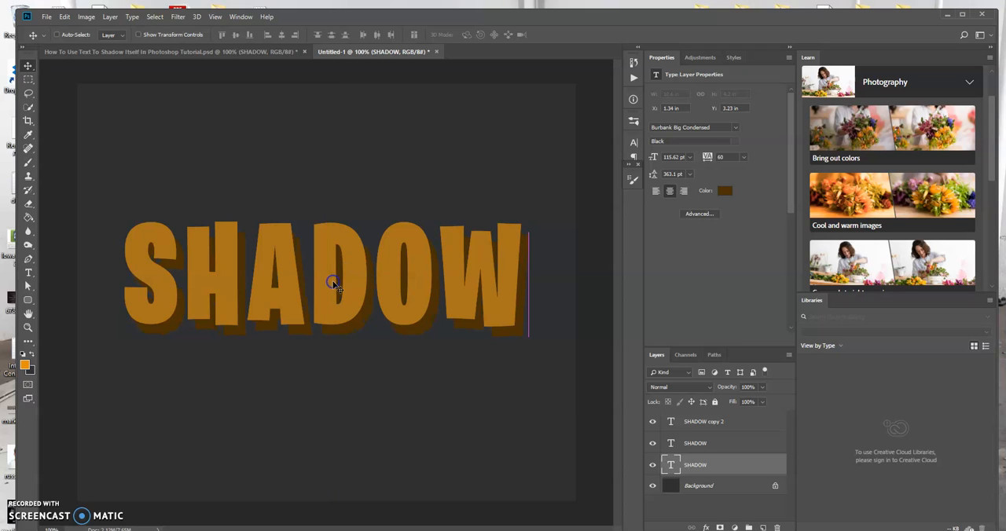
# Offset the middle SHADOW layer about 0.1 in to the right and 0.17 in down.
pyautogui.click(695, 448)
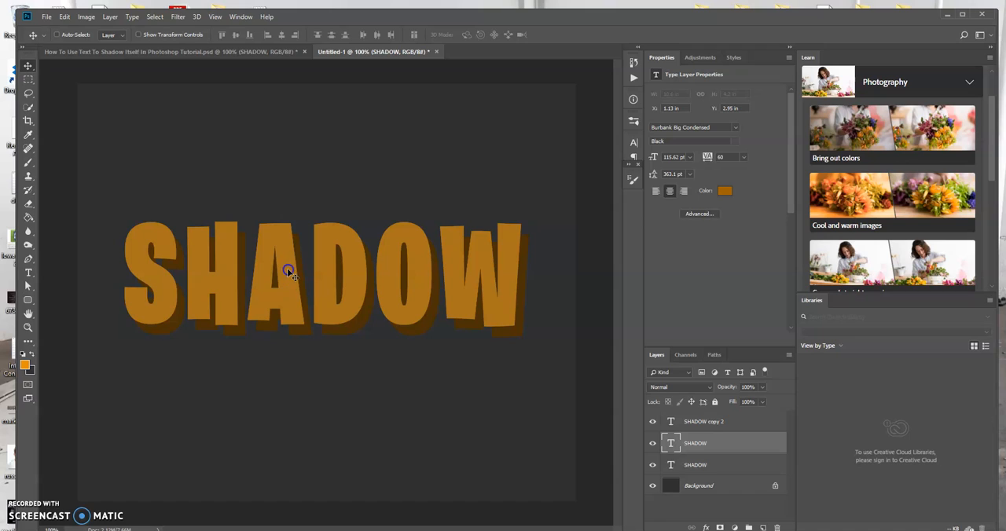
pyautogui.moveTo(287, 268); pyautogui.dragTo(291, 277)
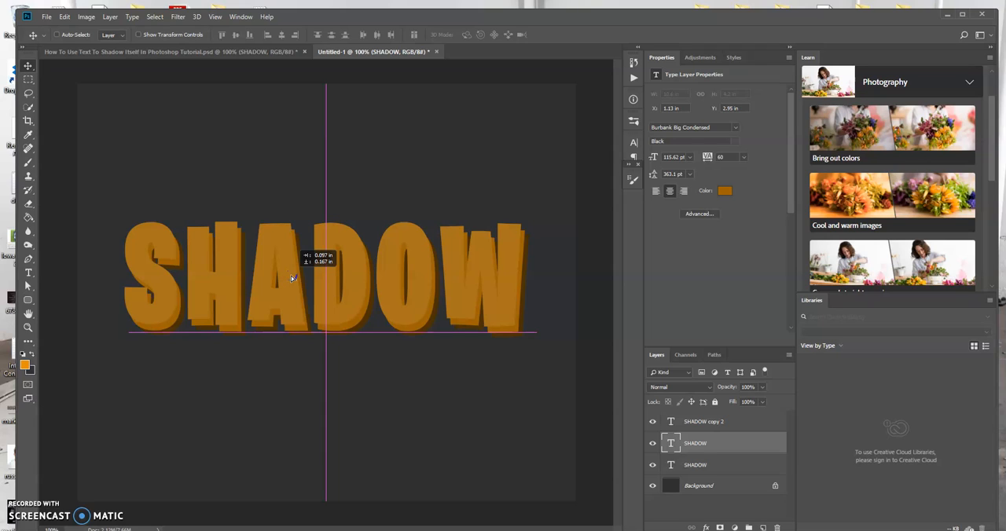
pyautogui.moveTo(291, 277); pyautogui.dragTo(290, 276)
pyautogui.click(460, 217)
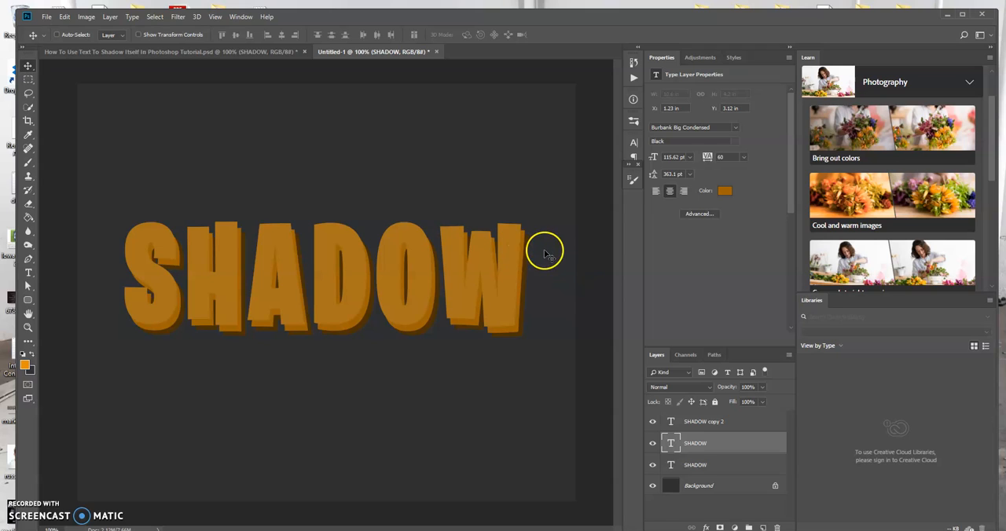
# Add a black drop shadow to the dark brown SHADOW layer with 100% opacity, 0 px distance, 25% spread and 25 px size.
pyautogui.click(698, 466)
pyautogui.click(722, 465)
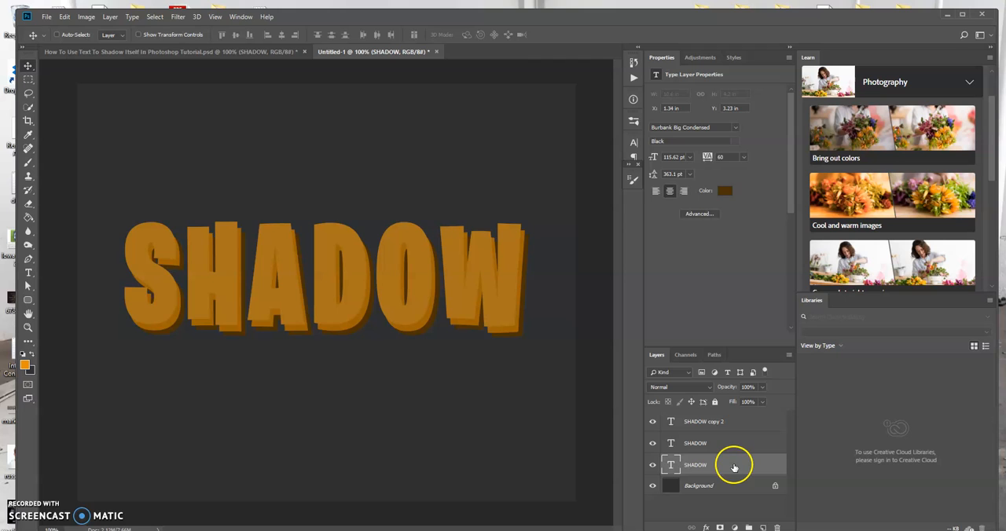
pyautogui.doubleClick(733, 467)
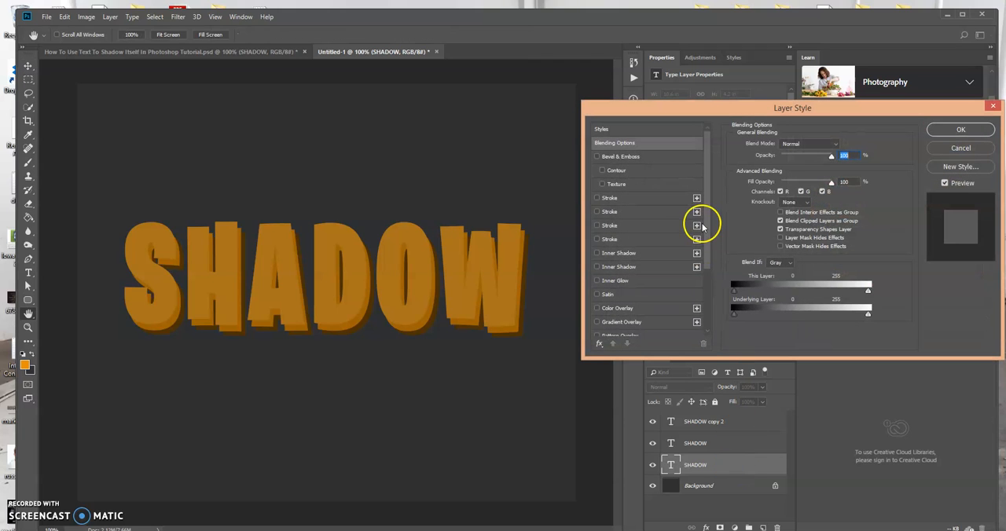
pyautogui.scroll(-3, 703, 259)
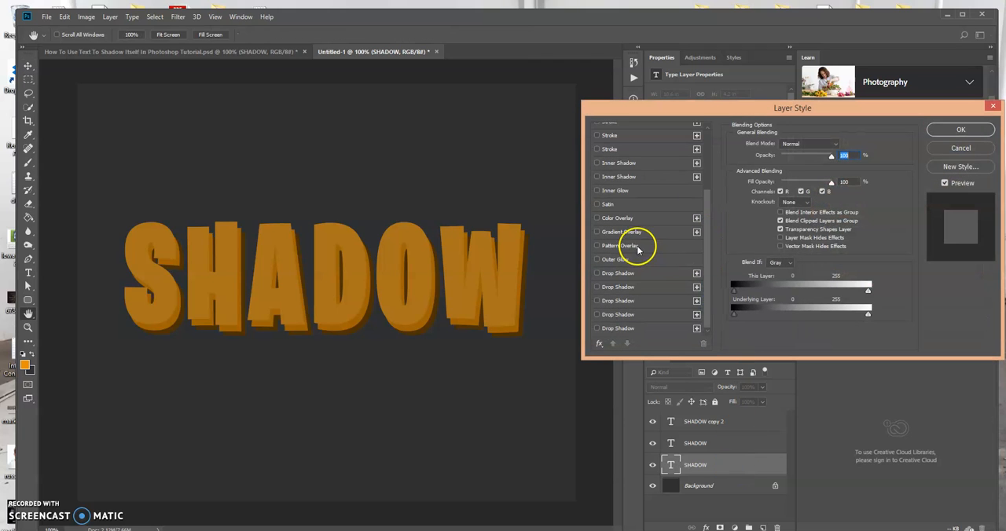
pyautogui.click(646, 272)
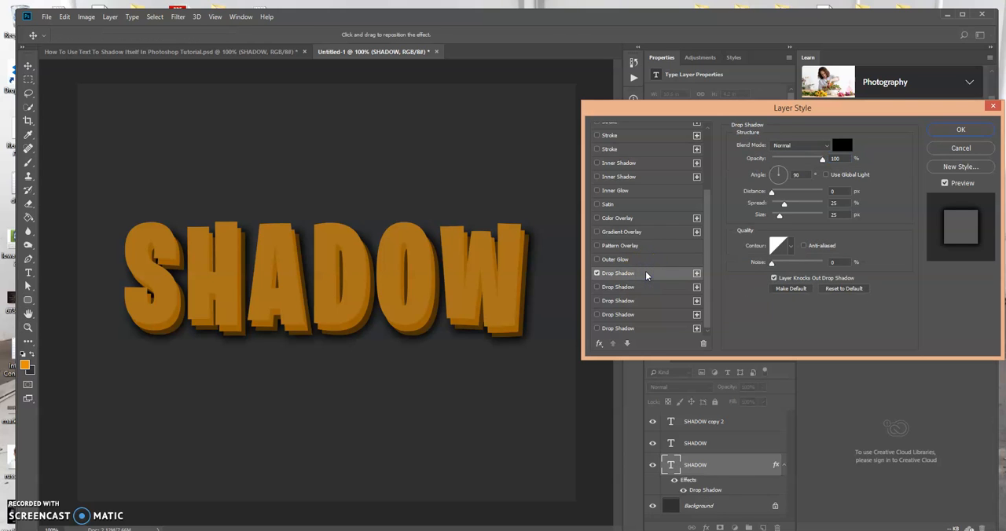
pyautogui.click(959, 130)
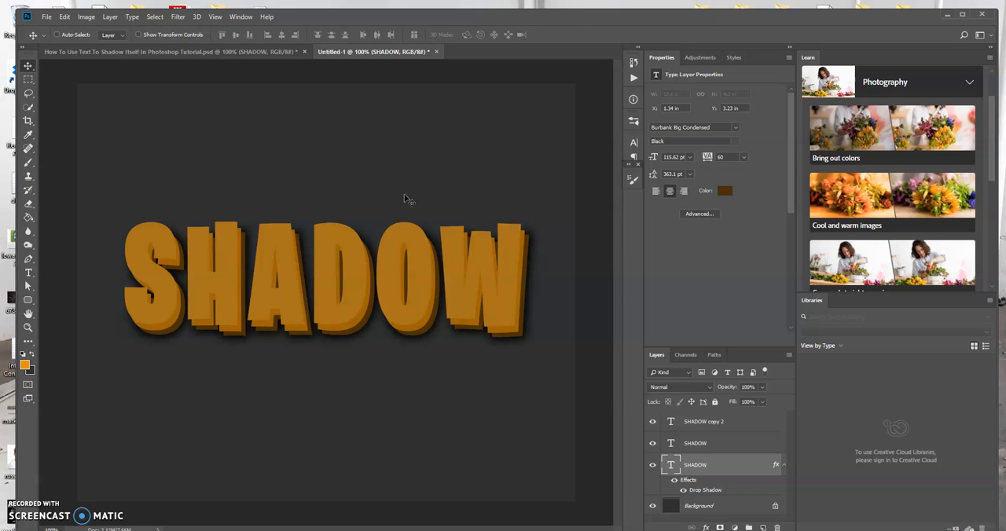
pyautogui.hotkey('ctrl', '+')
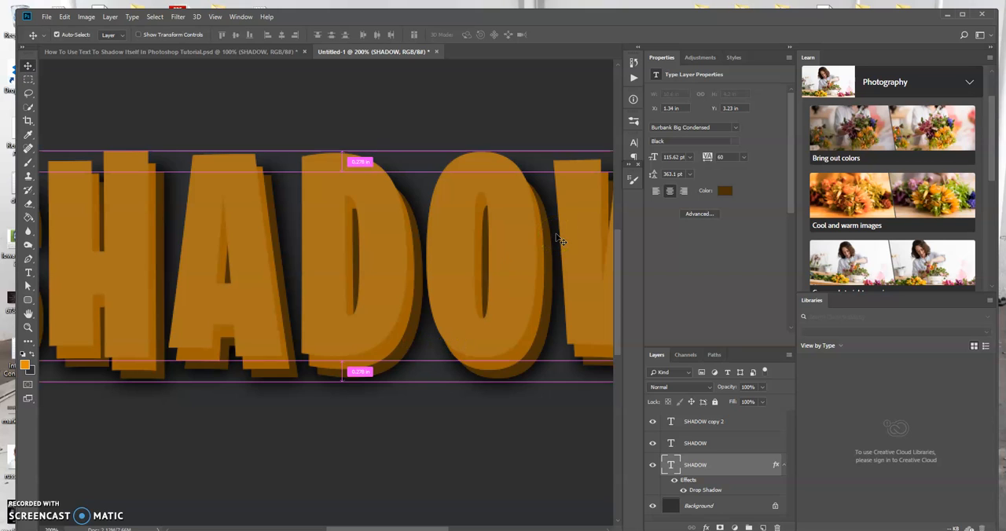
pyautogui.hotkey('ctrl', '-')
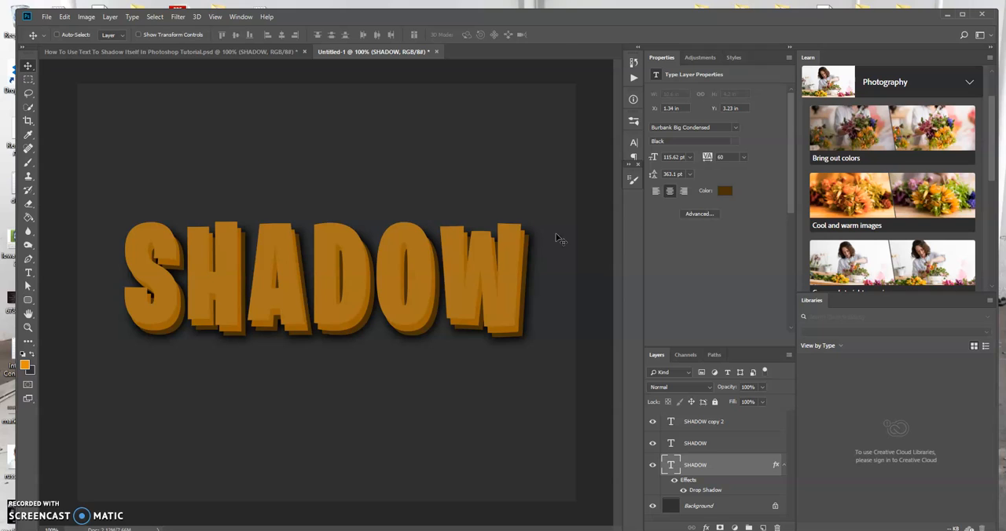